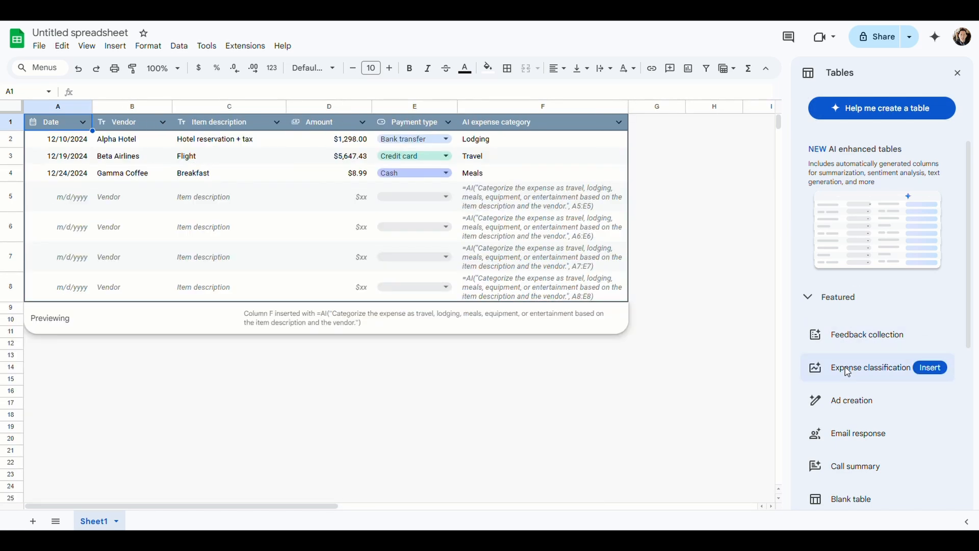
- Preview the prebuilt table templates, including Feedback collection, Expense classification, Ad creation, Inventory tracker, Office hours and Call summary
scroll(847, 372, down, 5)
scroll(847, 372, down, 2)
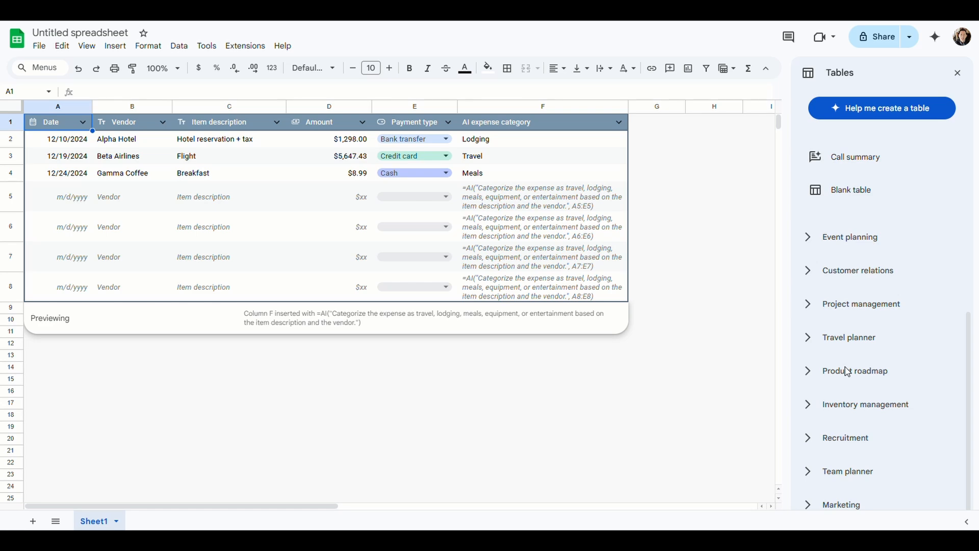
scroll(847, 372, up, 7)
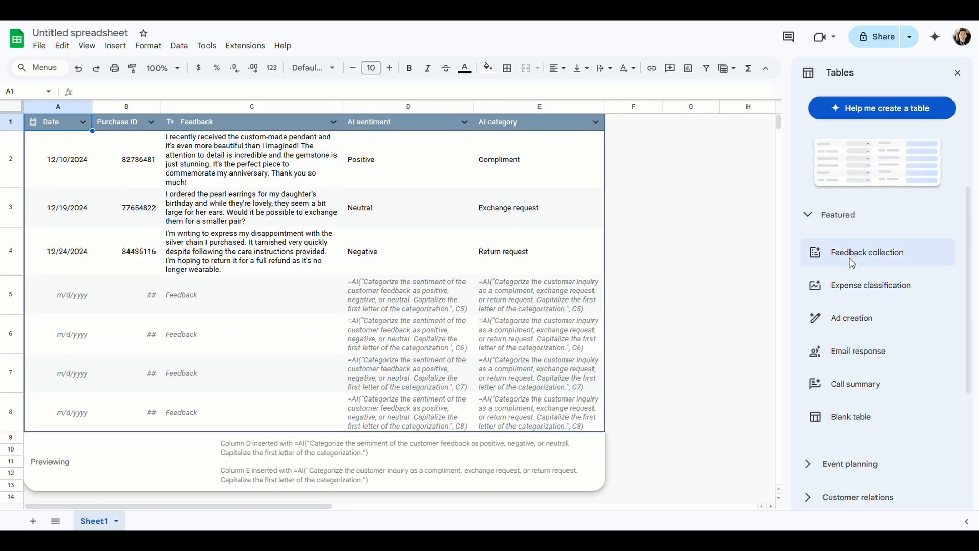
mouse_move(889, 258)
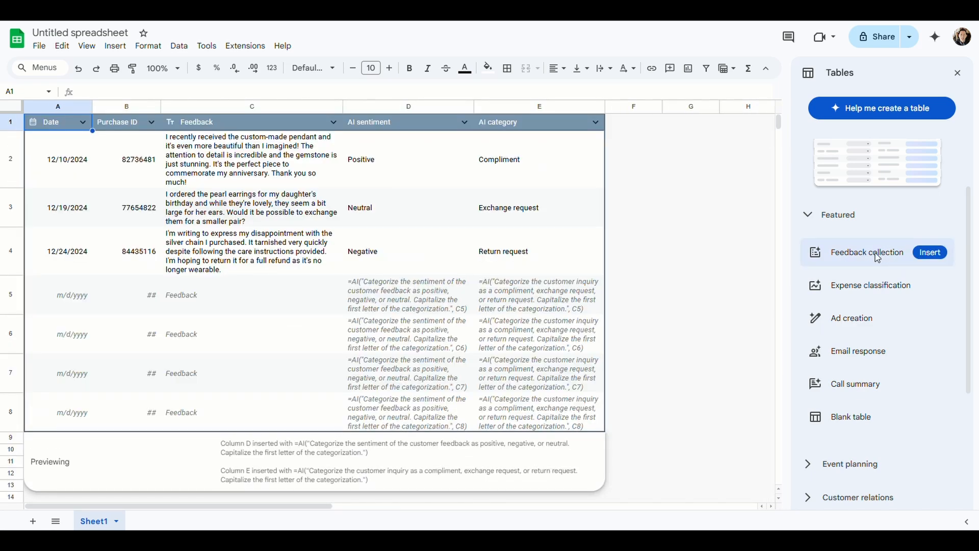
mouse_move(865, 290)
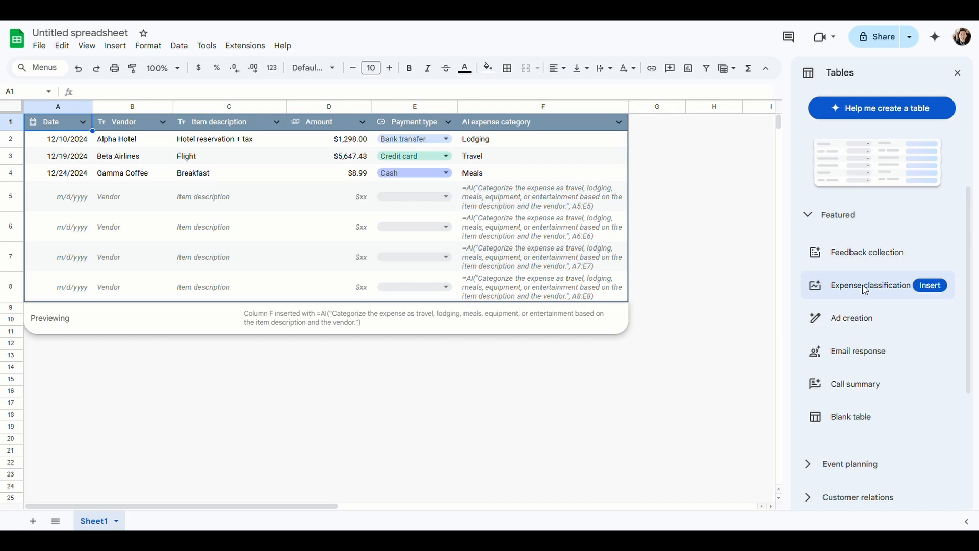
mouse_move(851, 329)
scroll(851, 329, down, 5)
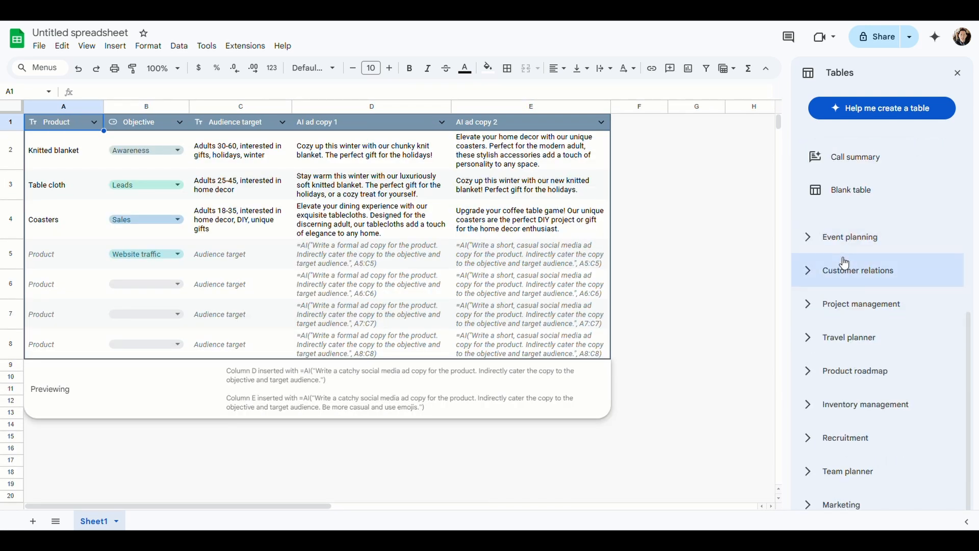
click(847, 404)
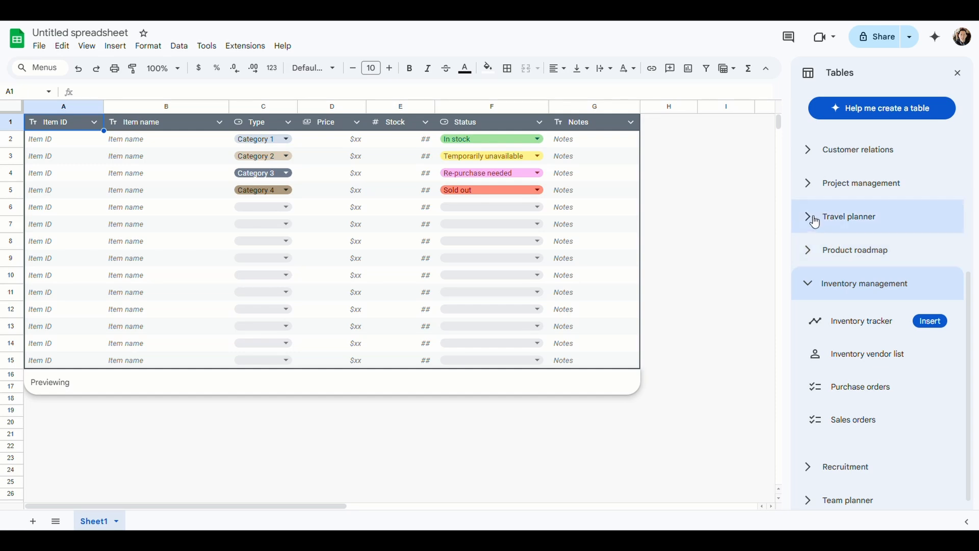
click(808, 189)
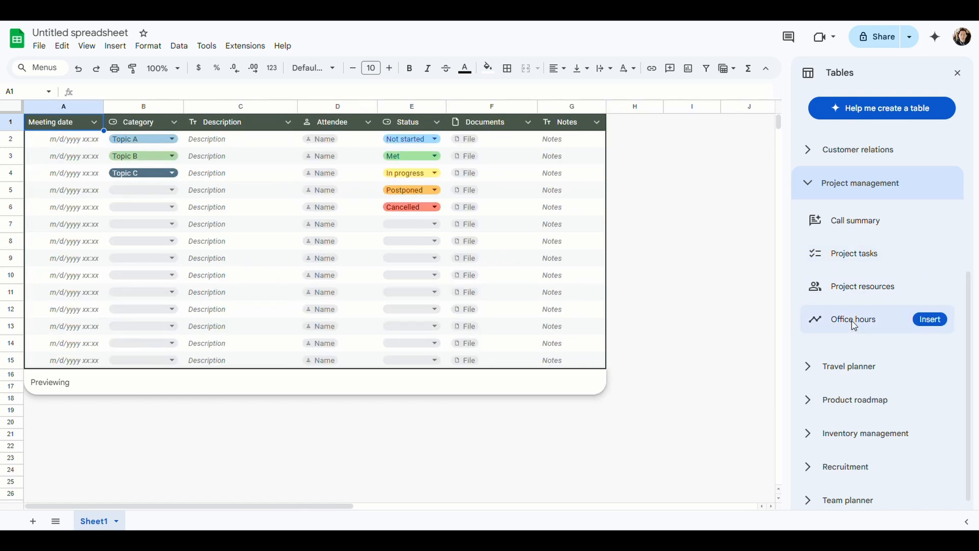
click(932, 320)
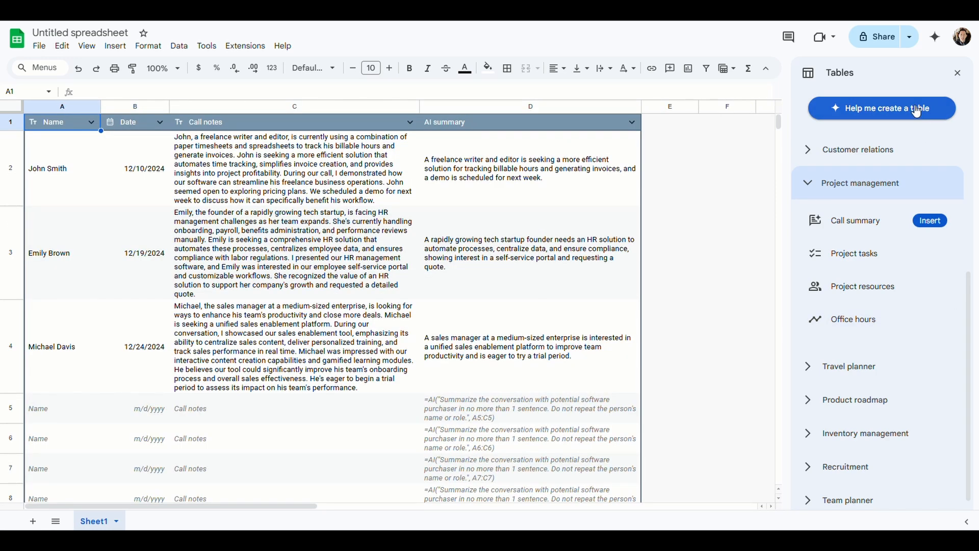
- Ask Gemini to "Create an inventory control sheet for warehouse"
click(918, 108)
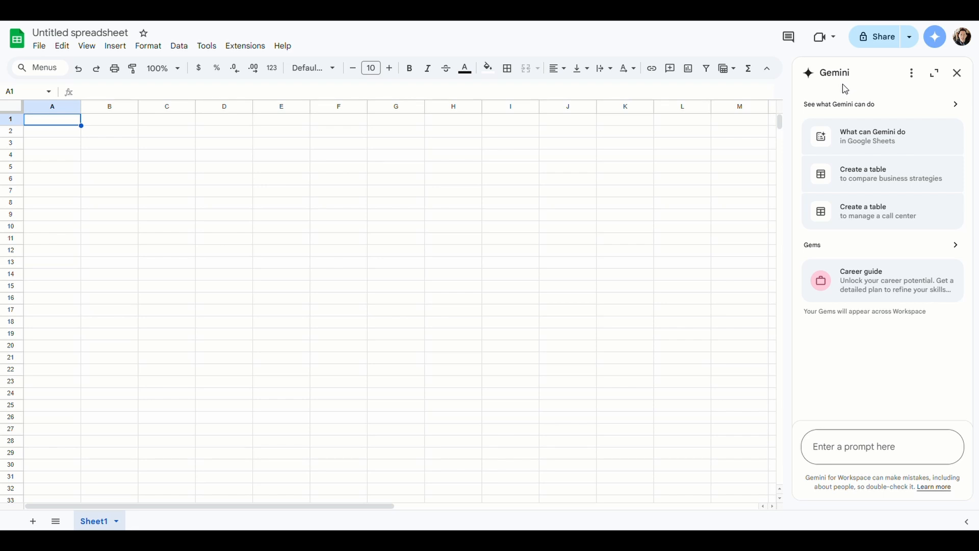
click(838, 447)
text(Create a inventory control sheet for warehouse)
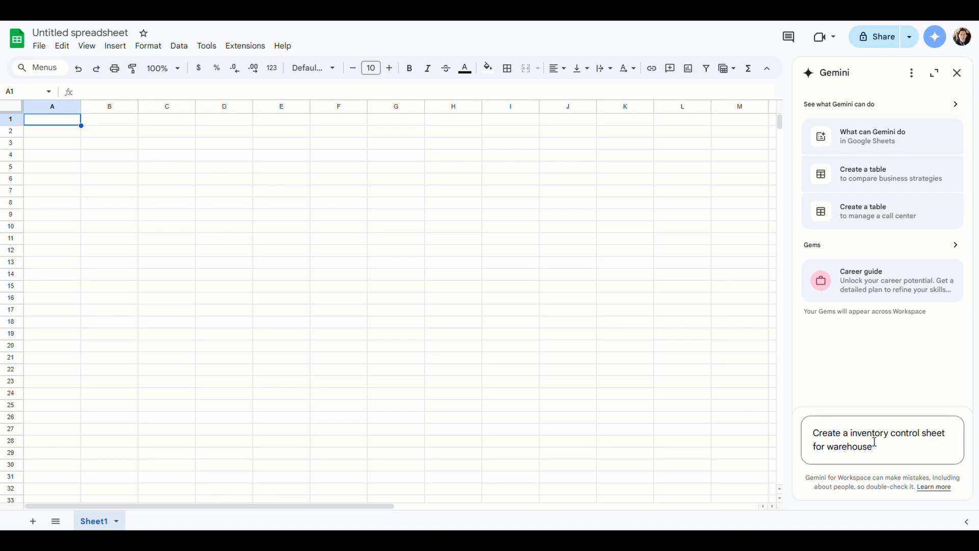
click(846, 433)
text(n)
key(Return)
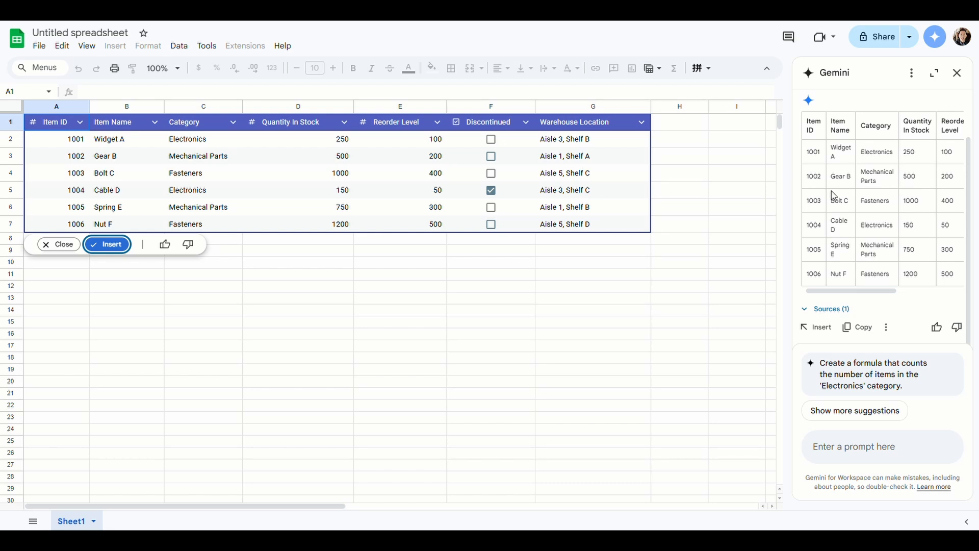
- Widen the Gemini pane to show all columns of the generated inventory table and insert the table into the sheet
drag(788, 202, 698, 191)
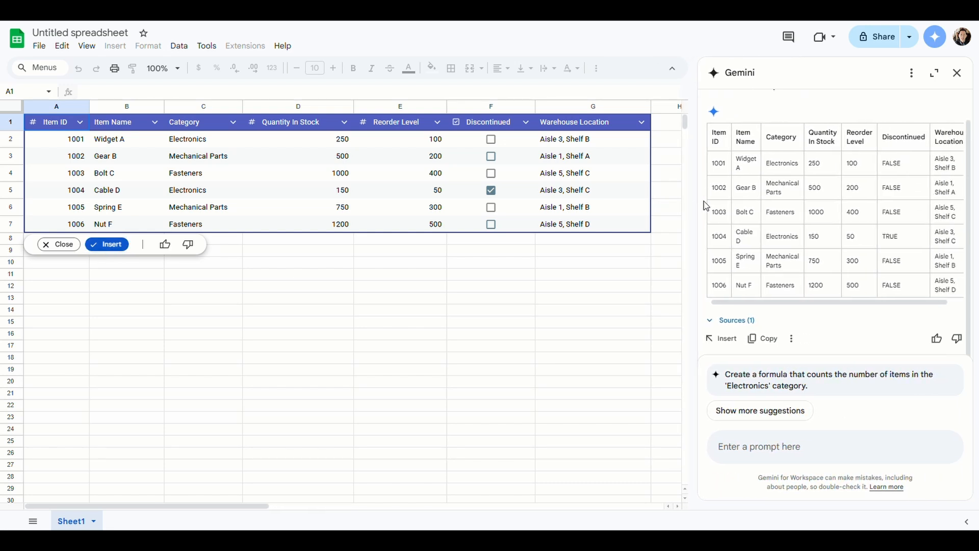
drag(696, 208, 656, 202)
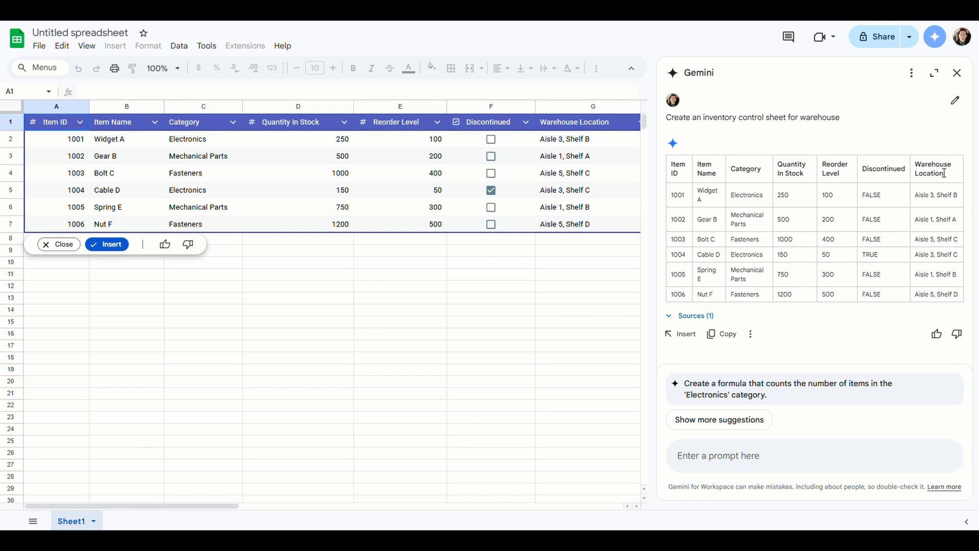
click(107, 245)
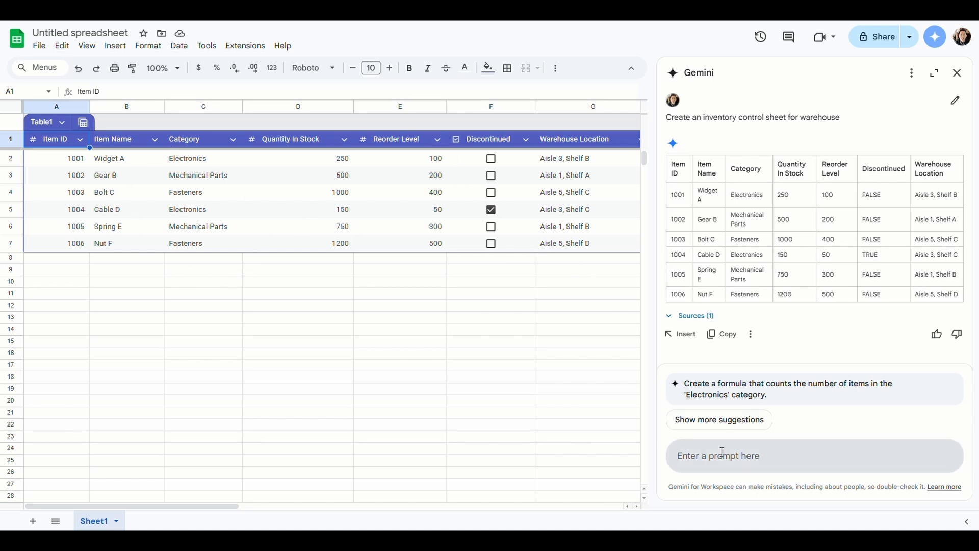
- Rename the Discontinued column header in F1 to Obsolete
click(500, 140)
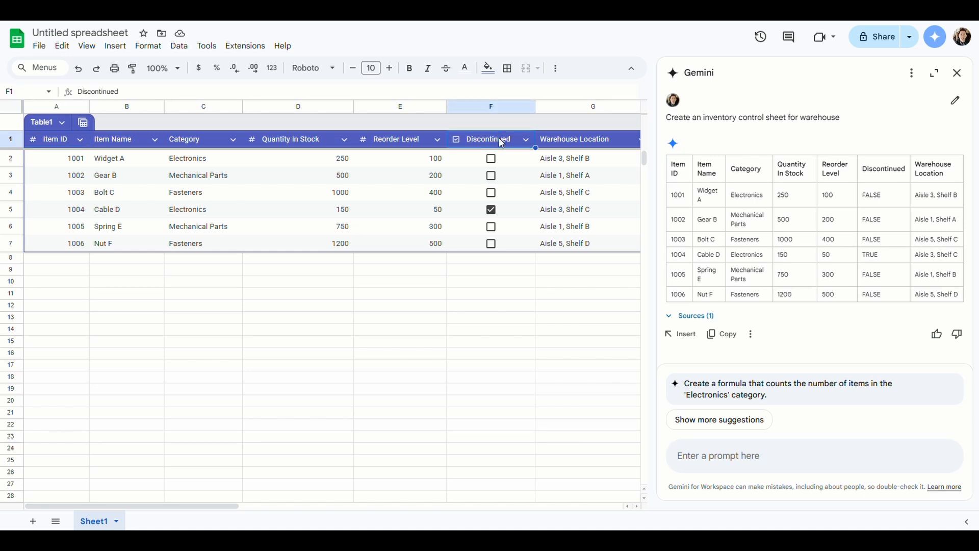
double_click(95, 93)
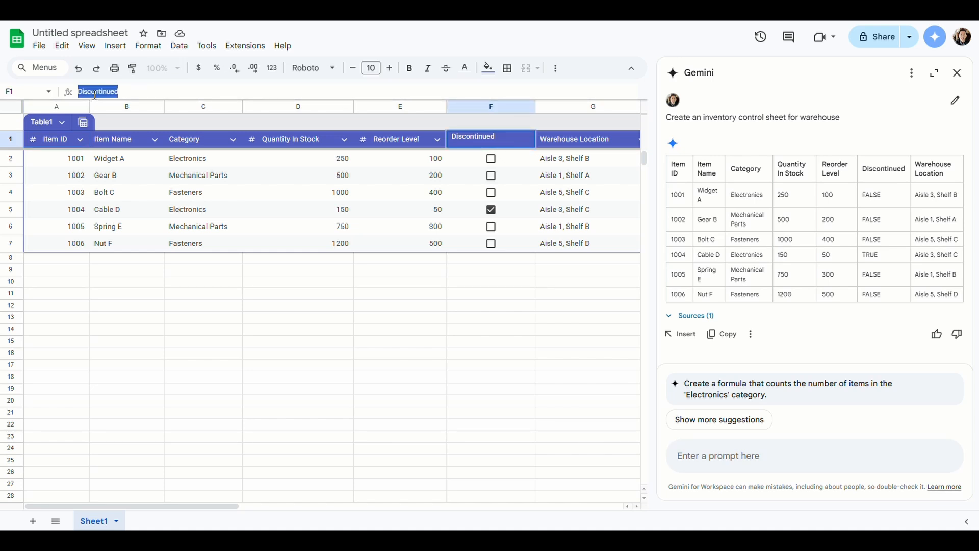
text(Obsolete)
key(Return)
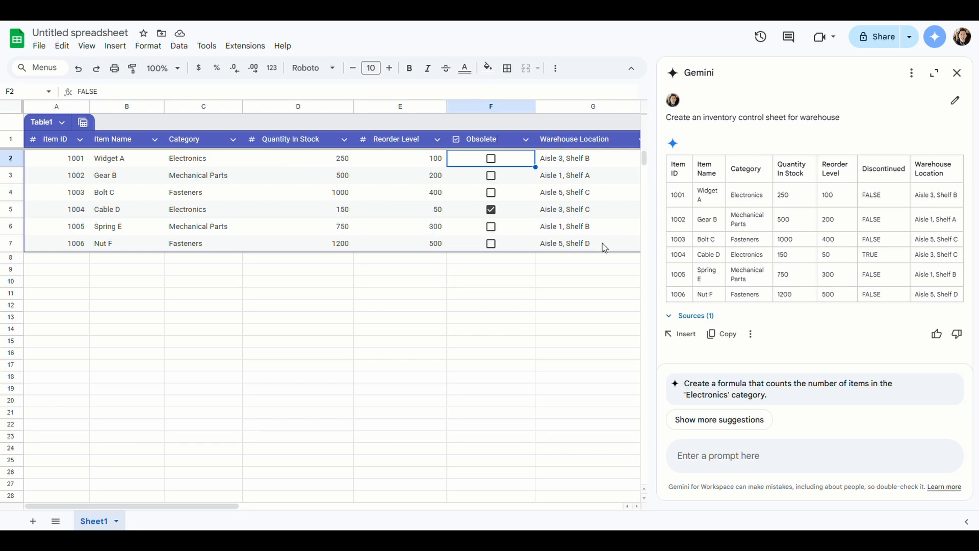
- Ask Gemini to "add extra column on Remarks at the end of the table"
click(742, 457)
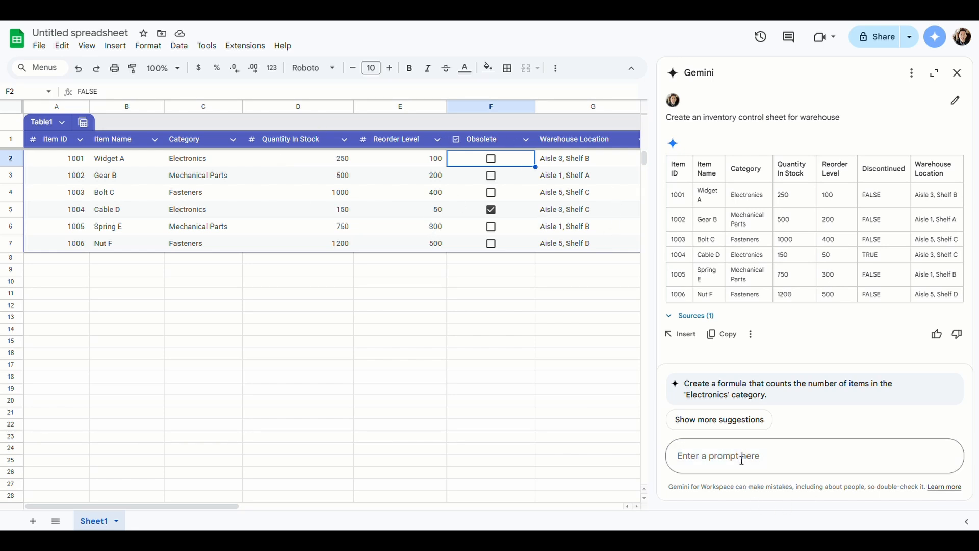
text(add extra column on Rem)
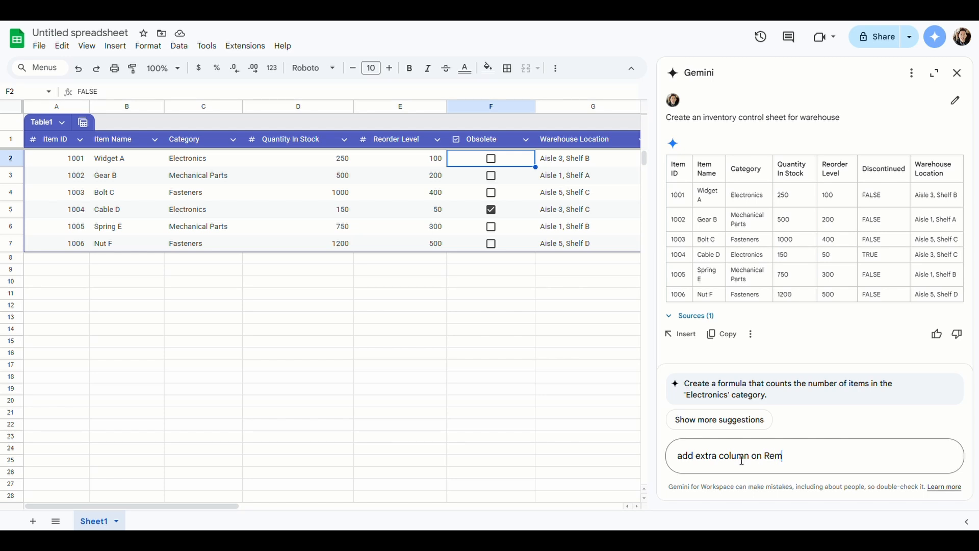
text(arks at the end of the tab)
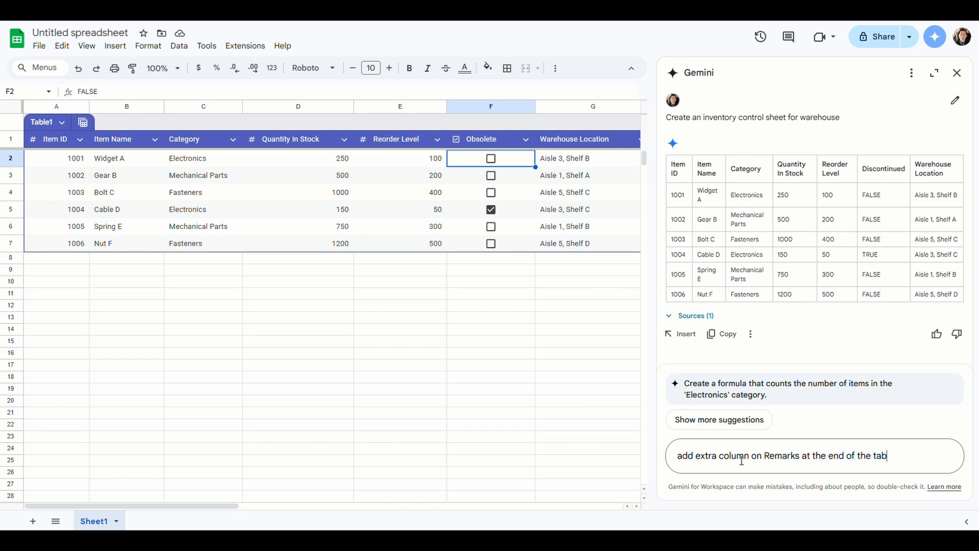
key(Return)
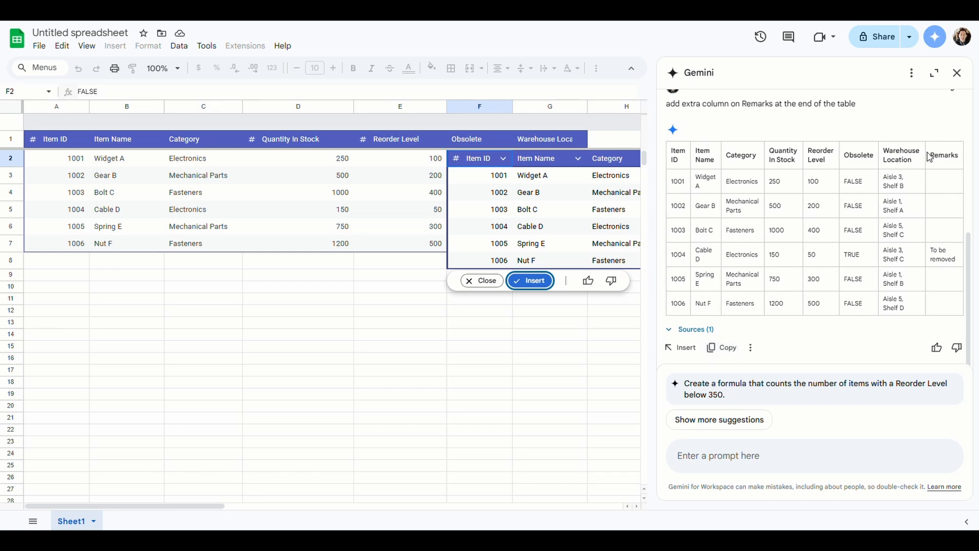
- Try to insert the generated table with the Remarks column at F2, overwriting the existing data
click(532, 282)
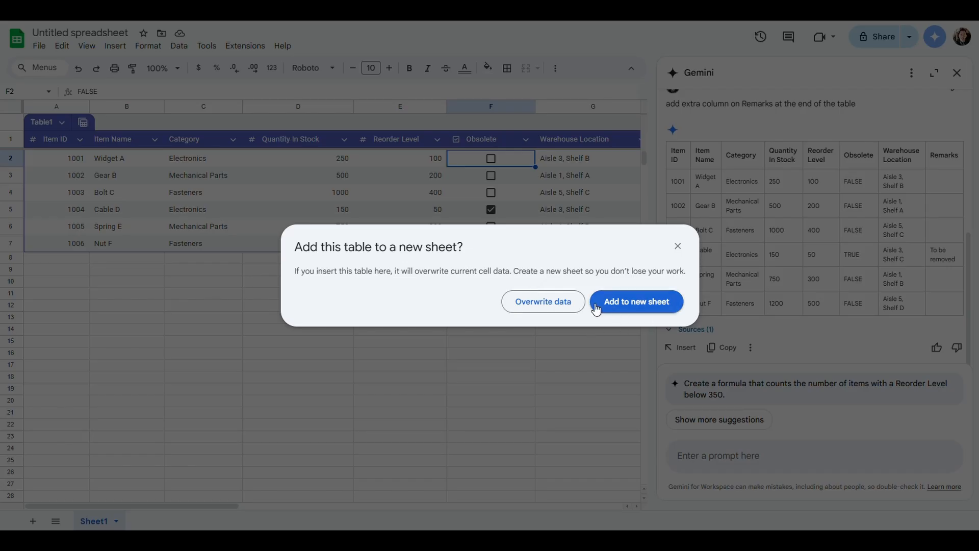
click(550, 309)
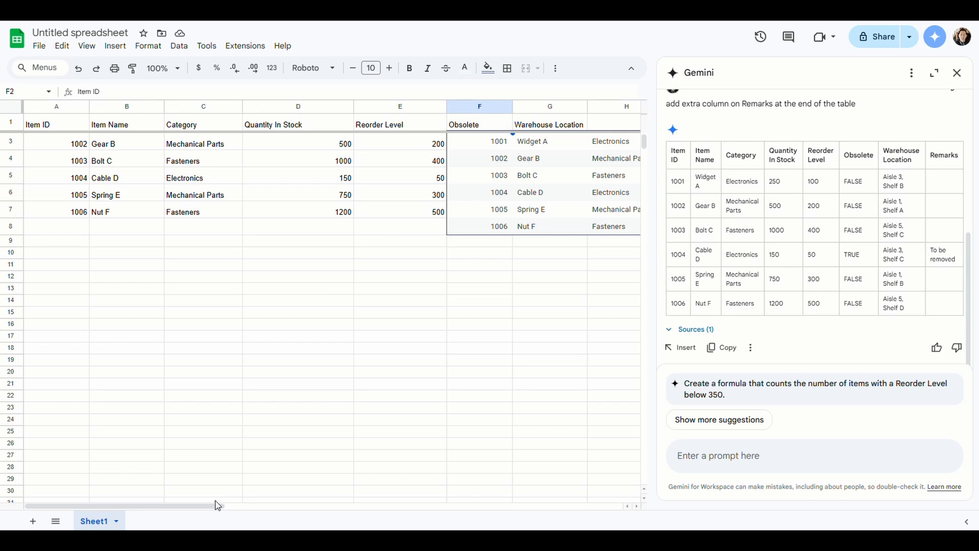
drag(215, 504, 164, 503)
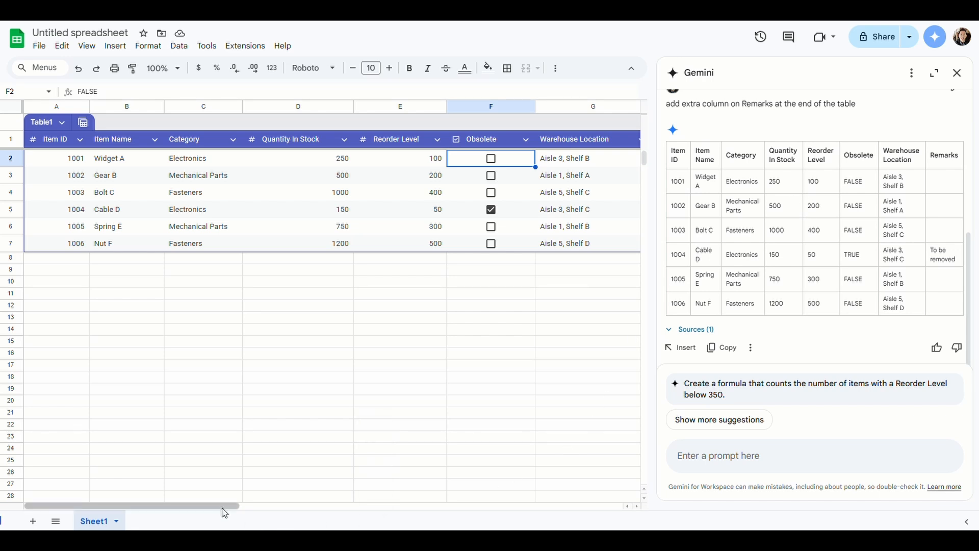
mouse_move(223, 509)
mouse_down()
mouse_move(382, 524)
mouse_move(214, 521)
mouse_up()
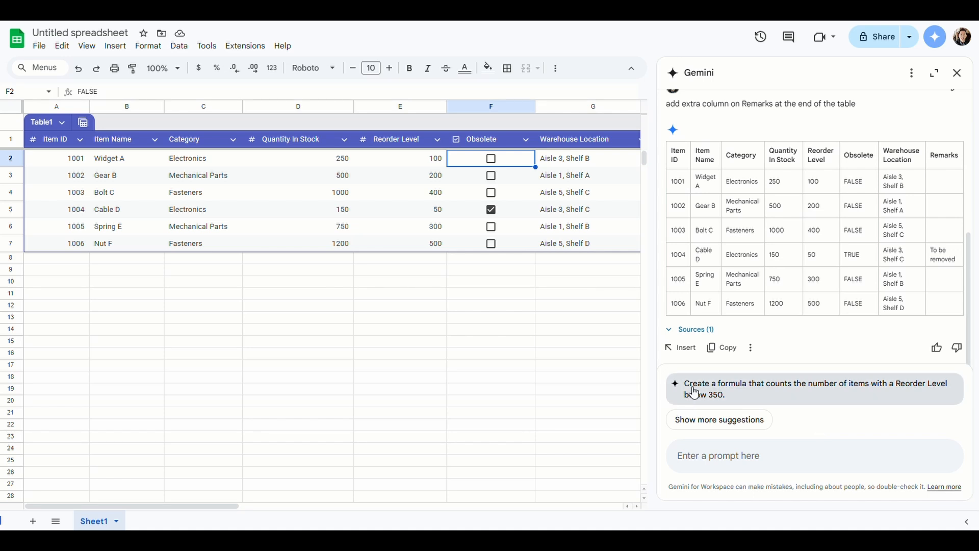
- Expand Gemini's suggestions and ask it to "create a simple pie chart based on the quantity in stock"
click(719, 420)
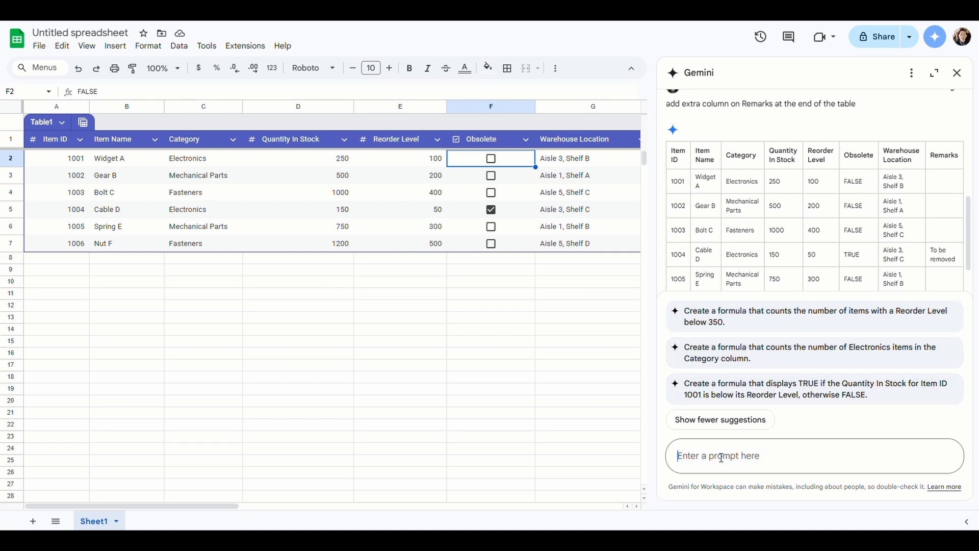
text(create a simple pie chart)
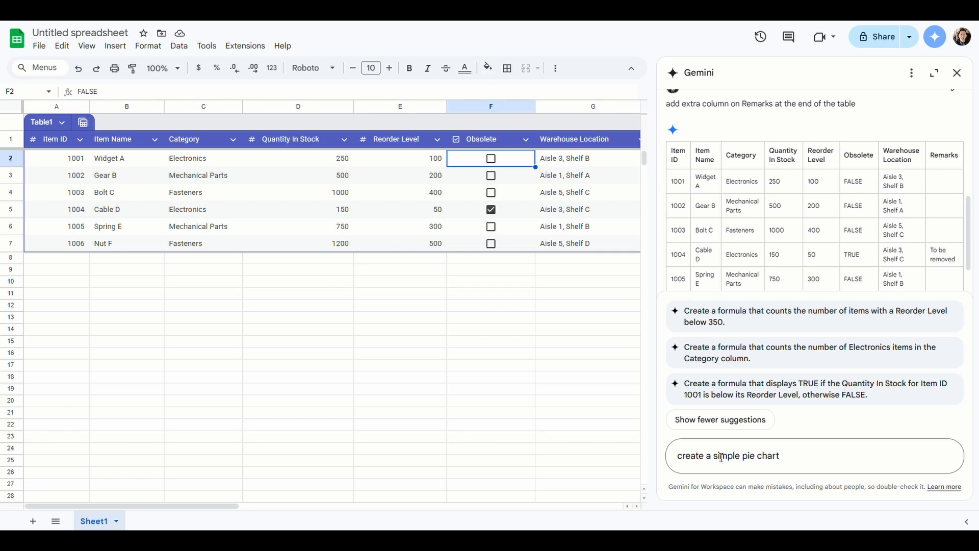
text( based onb)
key(BackSpace)
text(the quantity in st)
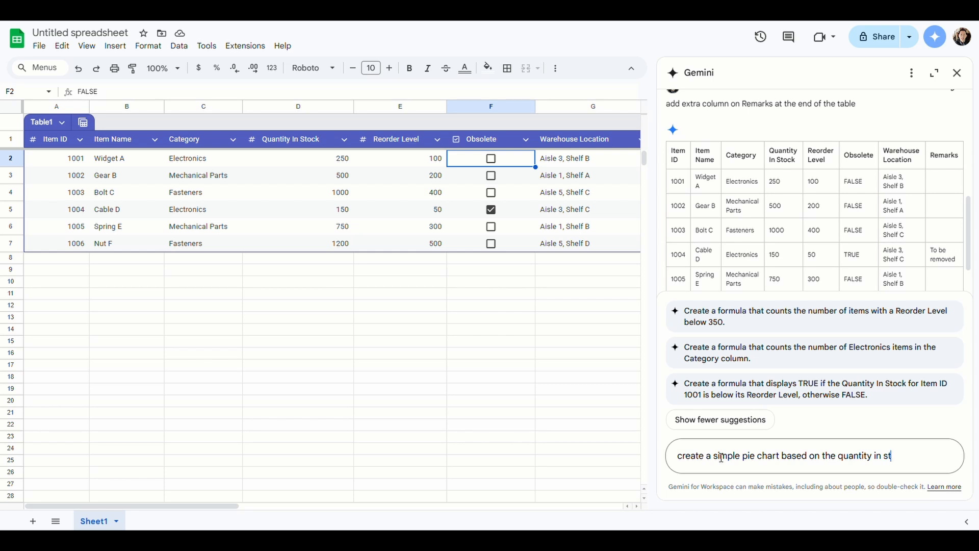
text(ock)
key(Return)
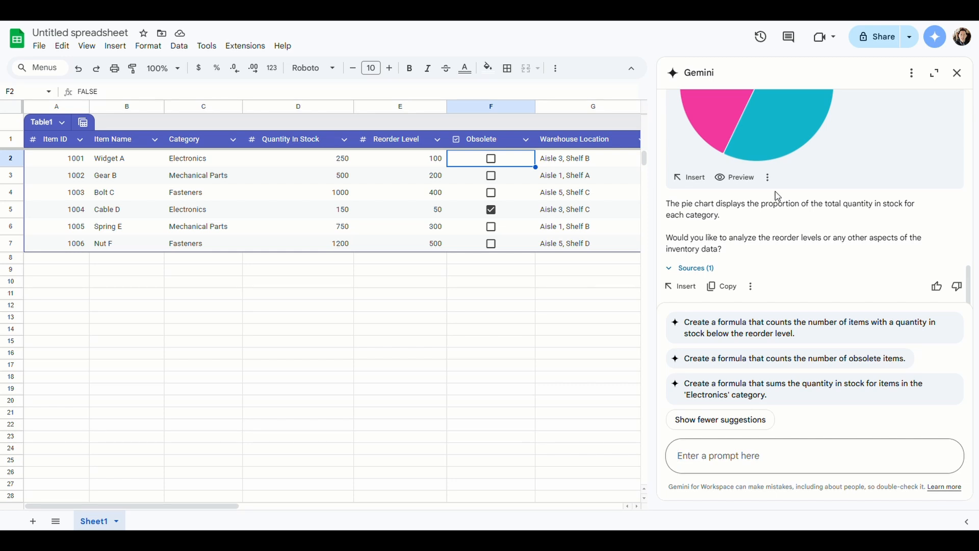
- Review the generated pie chart of total quantity in stock by category and insert it into the sheet
scroll(846, 229, up, 3)
scroll(847, 232, down, 1)
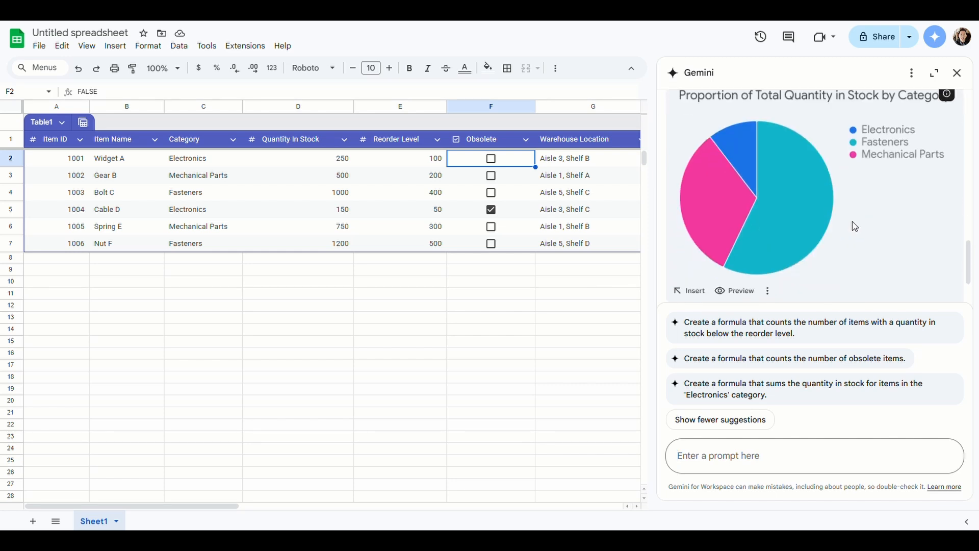
scroll(870, 197, down, 2)
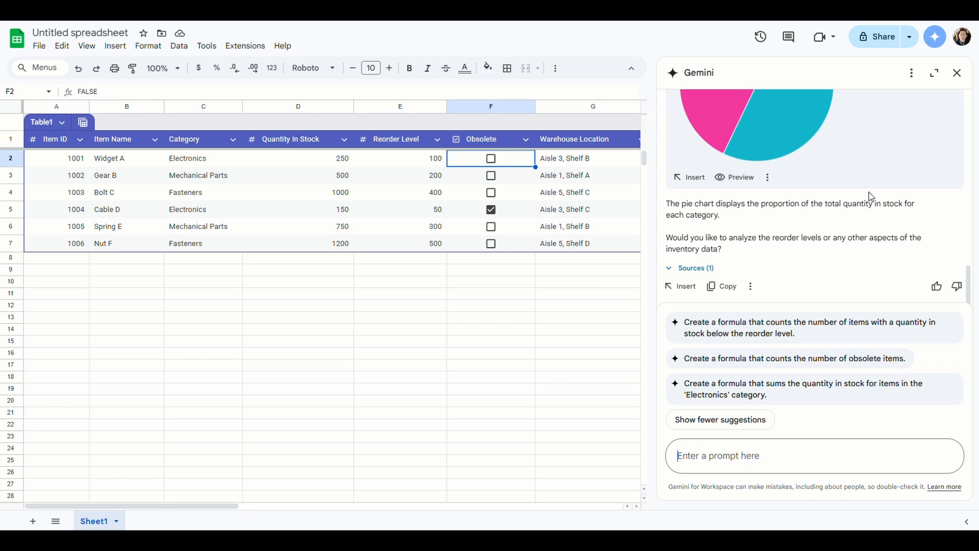
scroll(870, 197, up, 2)
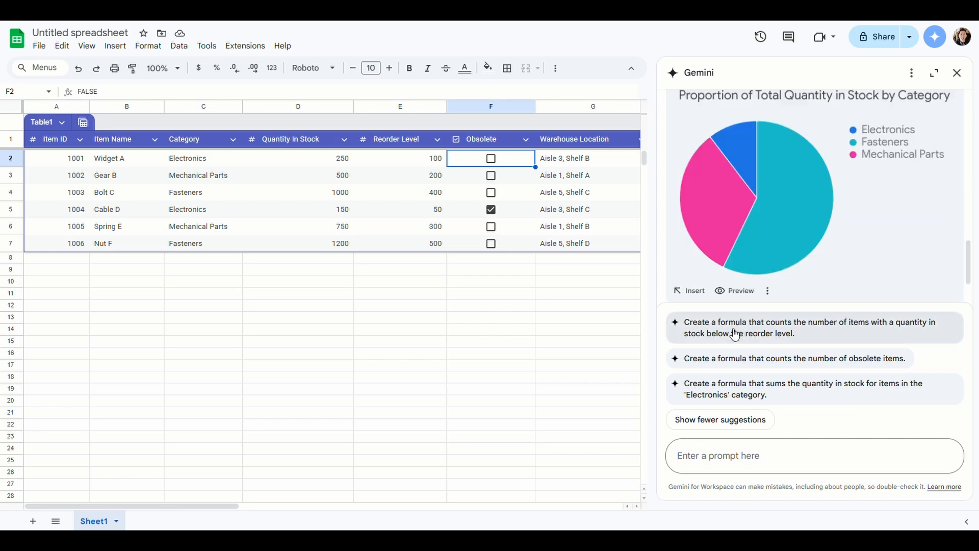
click(691, 291)
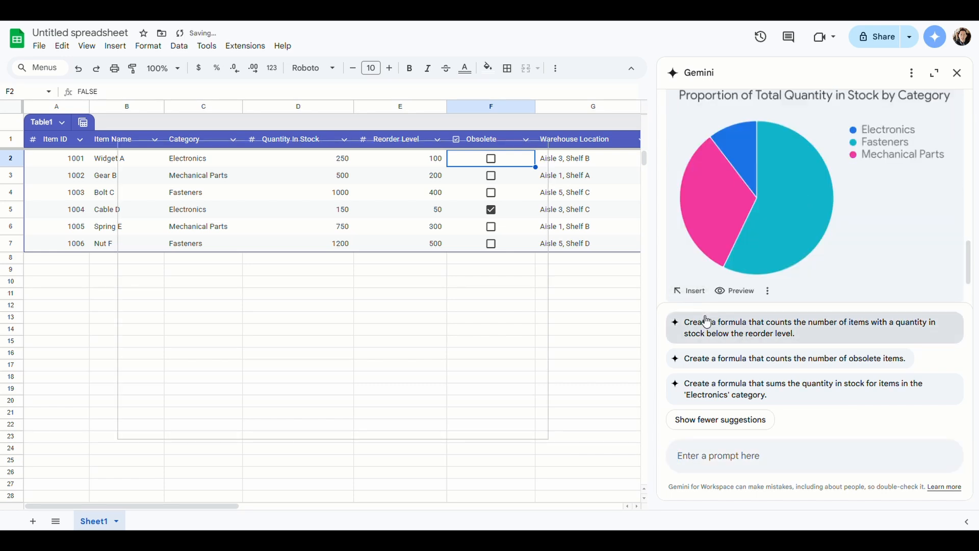
- Move the pie chart below the inventory table to start at row 10, and shrink it to end at about row 29
scroll(571, 336, down, 1)
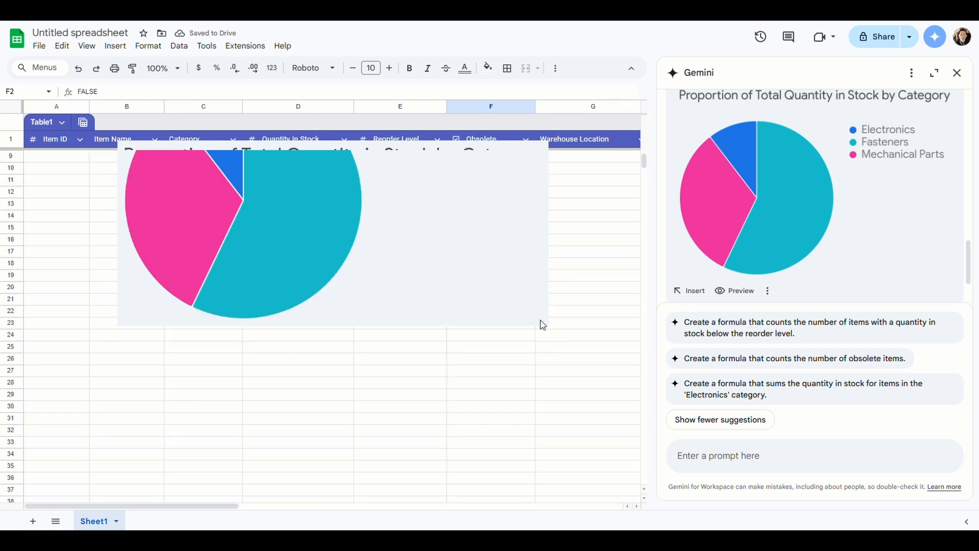
scroll(361, 234, up, 1)
drag(400, 247, 389, 382)
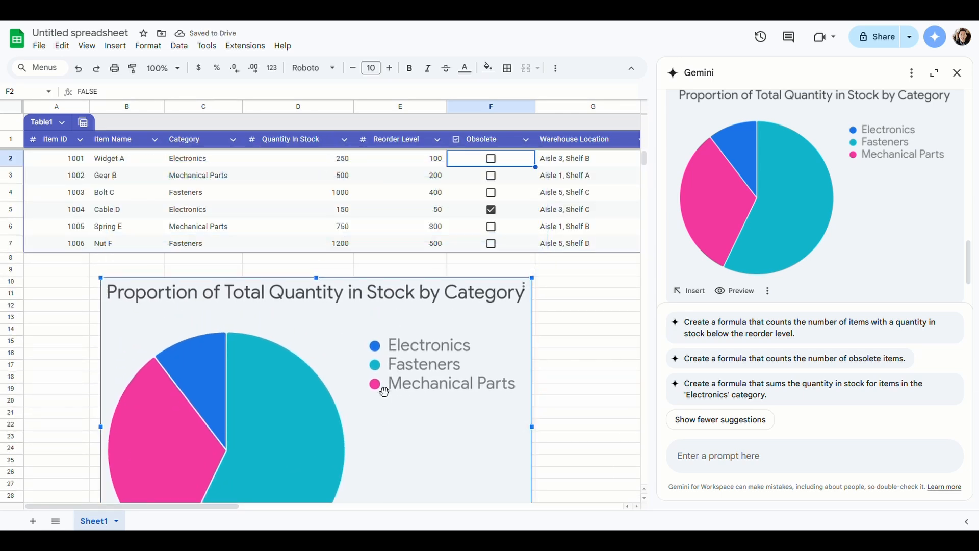
scroll(608, 369, down, 2)
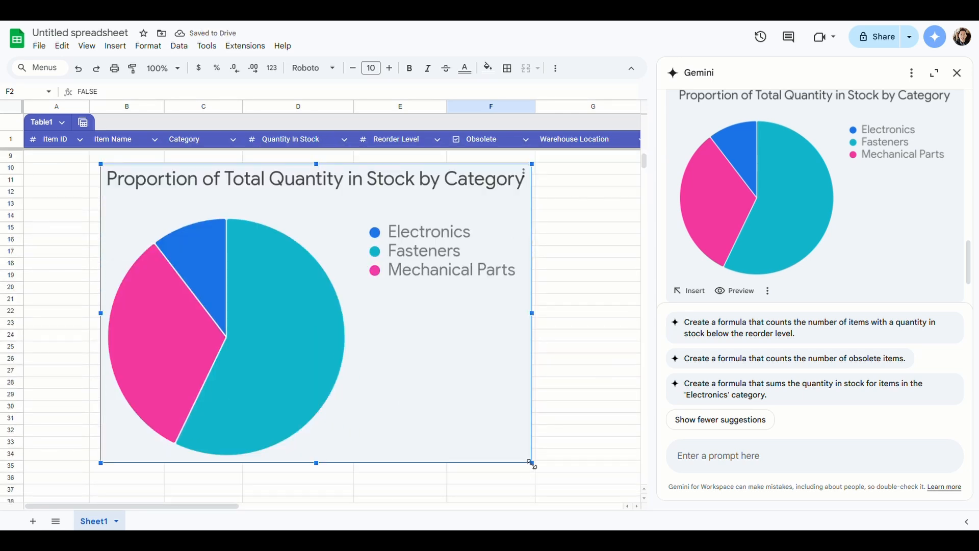
drag(532, 463, 435, 395)
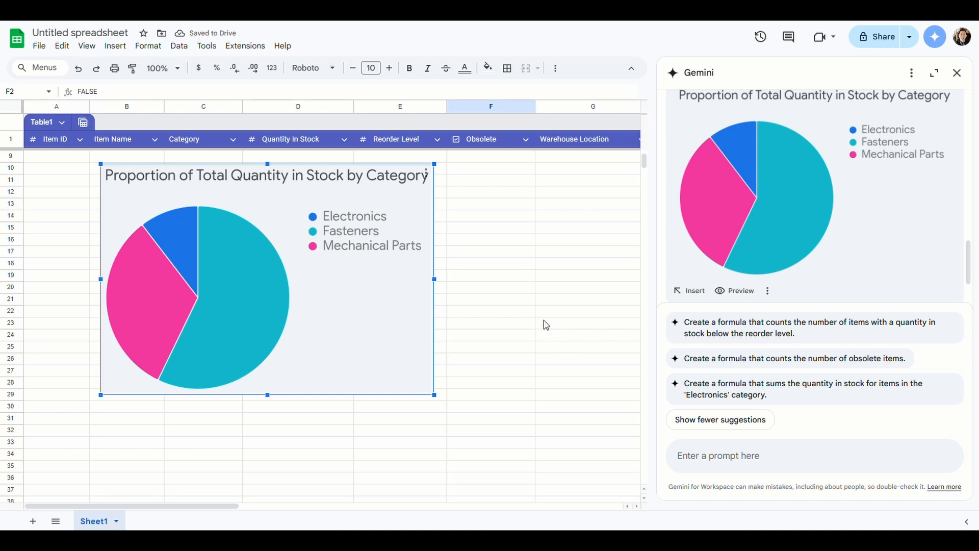
scroll(510, 280, up, 3)
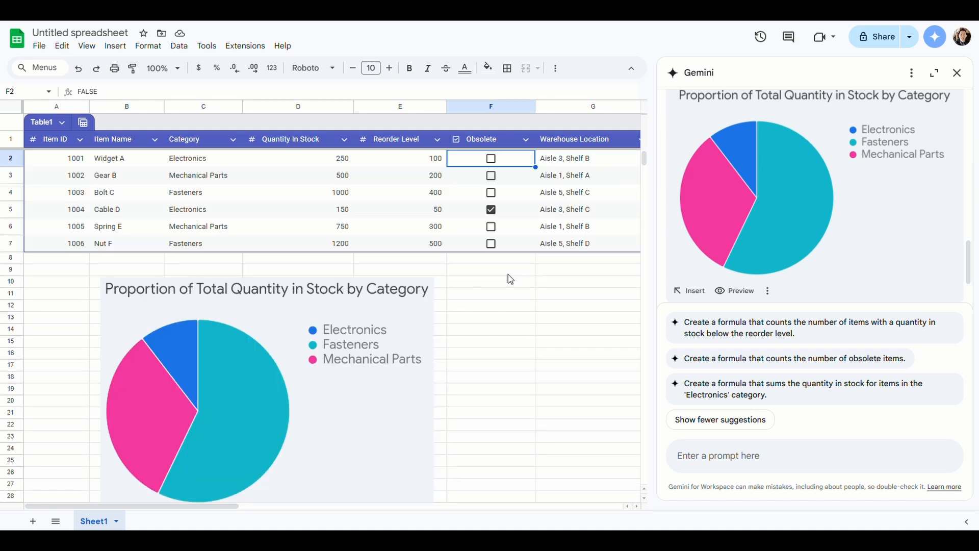